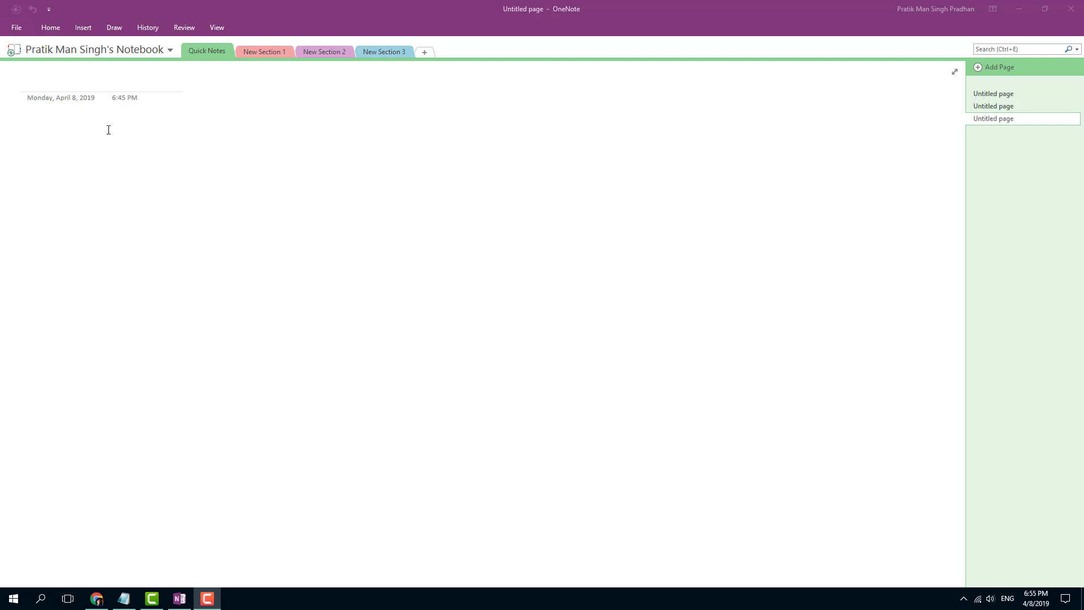
- Type 'dfgdfg' as a note on the Quick Notes page, then deselect it
{"action": "left_click", "coordinate": [205, 127]}
{"action": "type", "text": "dfgdfg"}
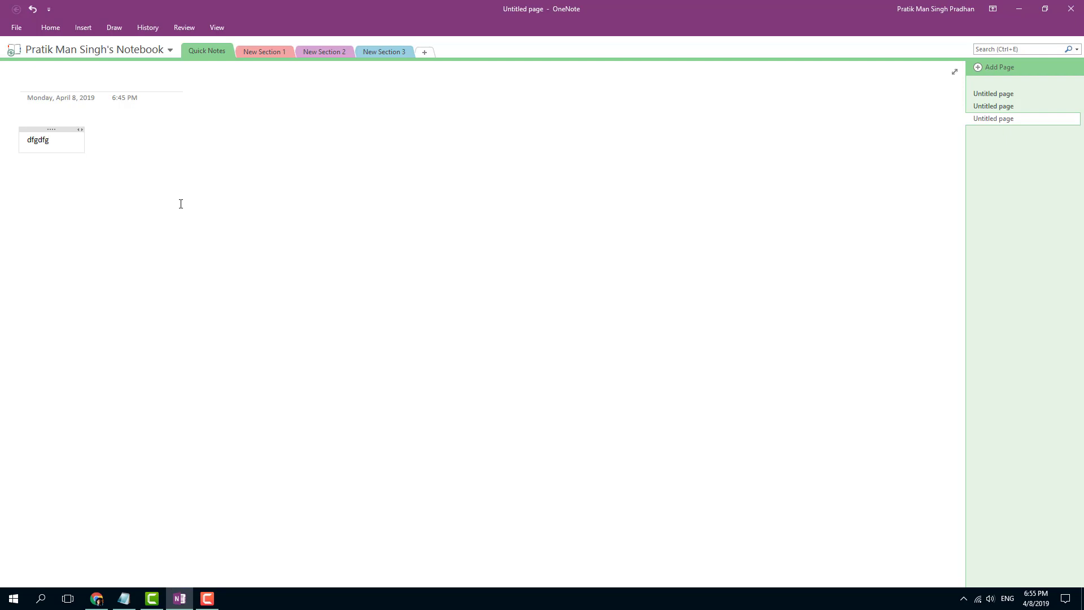
{"action": "left_click", "coordinate": [181, 204]}
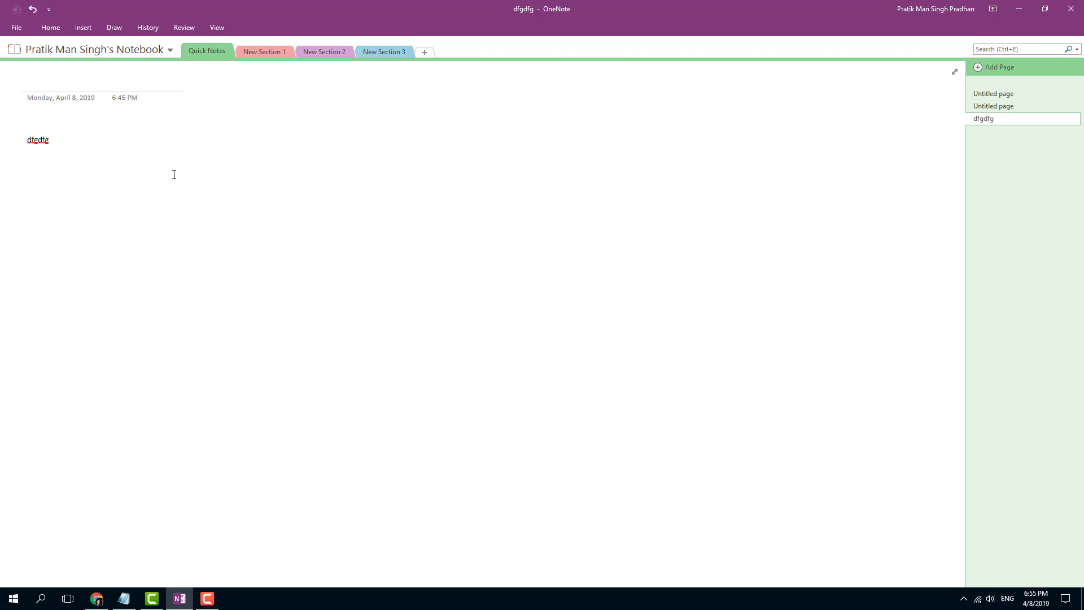
- Open Notebook Properties from File > Info > Settings
{"action": "left_click", "coordinate": [16, 28]}
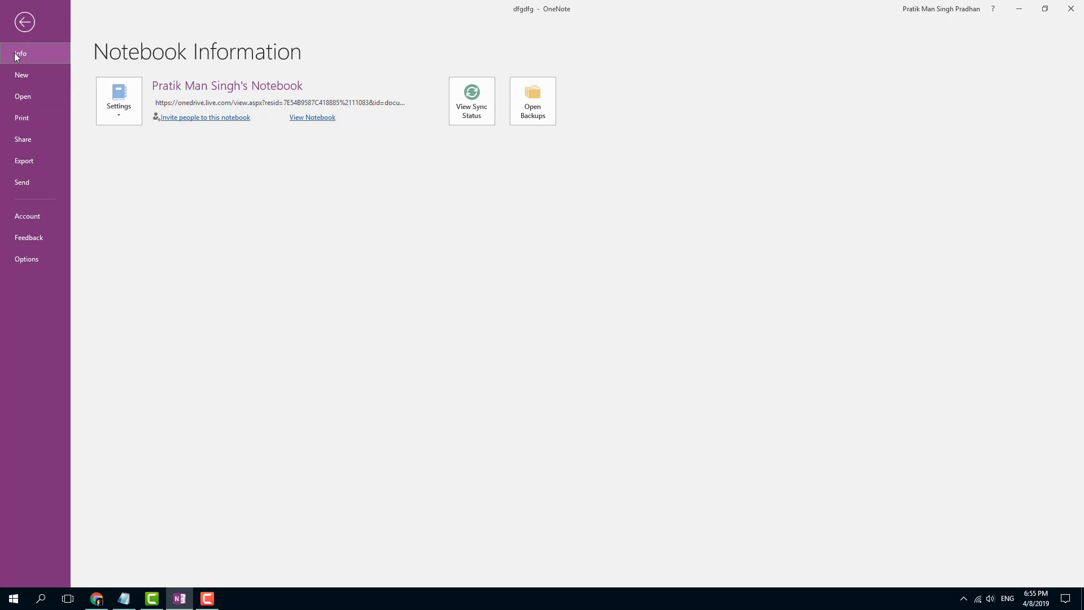
{"action": "left_click", "coordinate": [130, 118]}
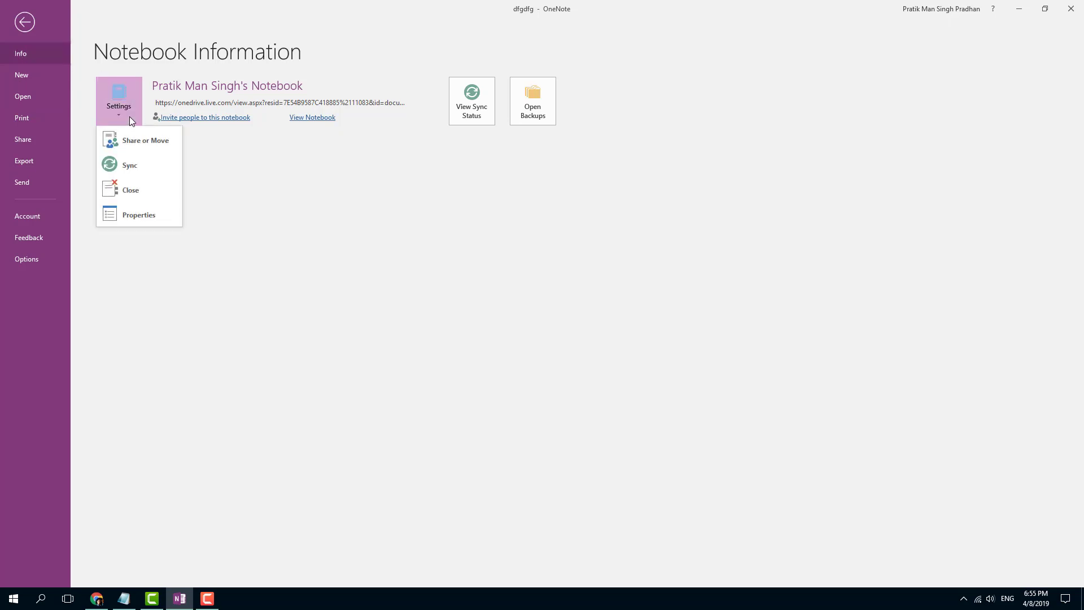
{"action": "left_click", "coordinate": [132, 220]}
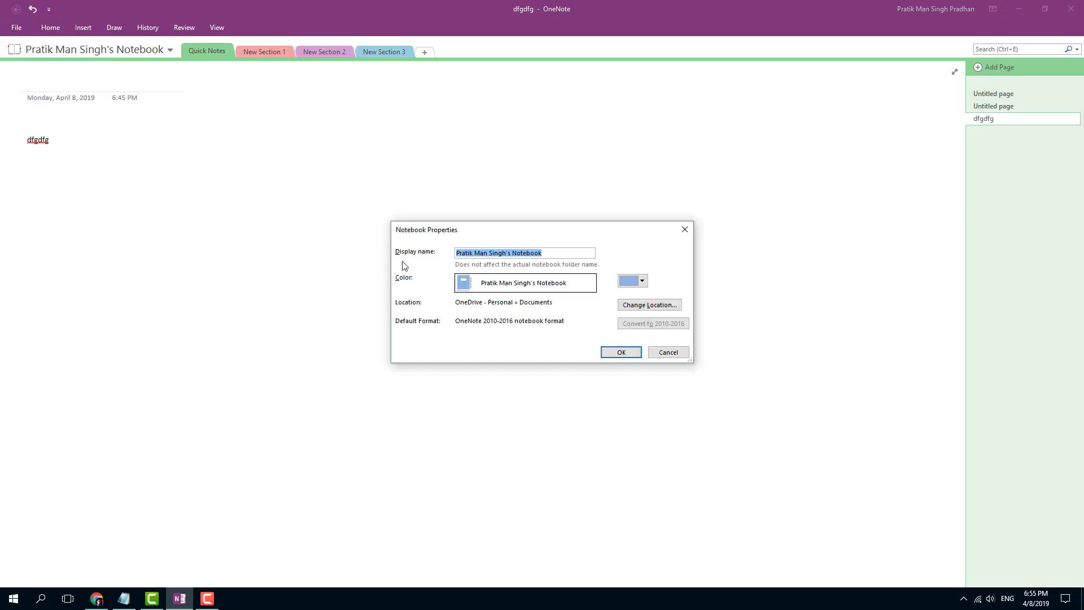
- Change the notebook display name to 'TutorTube's Notebook'
{"action": "left_click", "coordinate": [509, 253]}
{"action": "left_click_drag", "start_coordinate": [554, 251], "coordinate": [417, 253]}
{"action": "left_click", "coordinate": [512, 253]}
{"action": "left_click_drag", "start_coordinate": [505, 253], "coordinate": [429, 252]}
{"action": "type", "text": "TutorTube"}
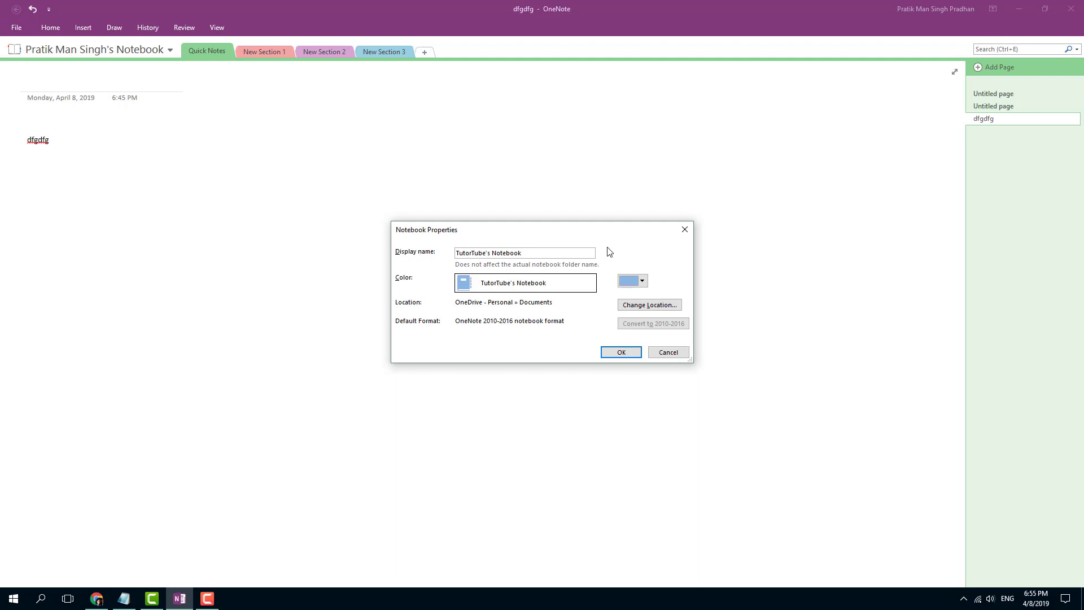
- Set the notebook colour to yellow and start changing the location
{"action": "left_click", "coordinate": [643, 281]}
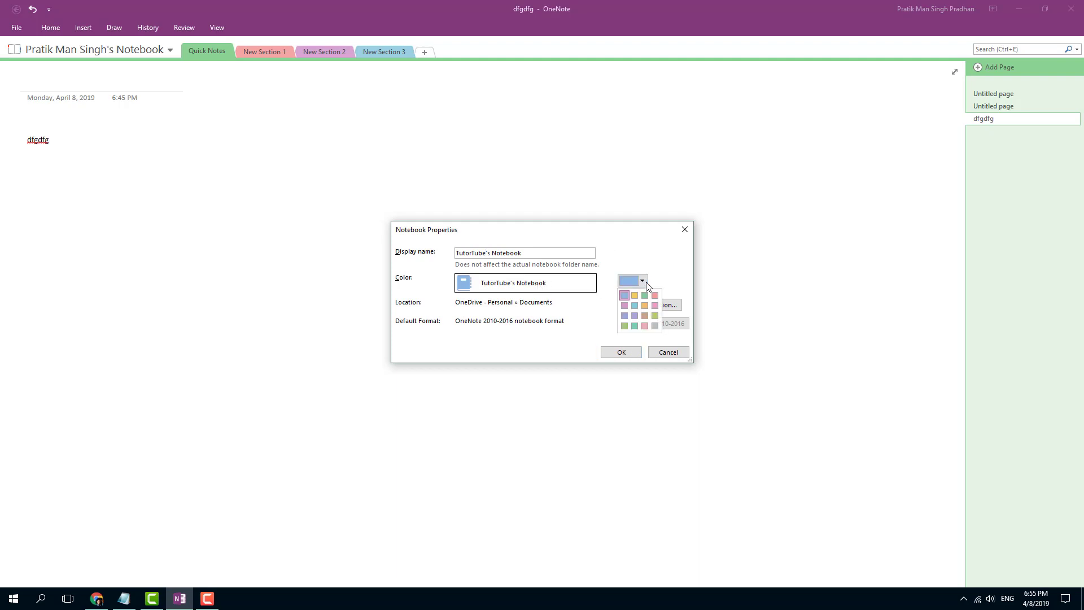
{"action": "left_click", "coordinate": [633, 296]}
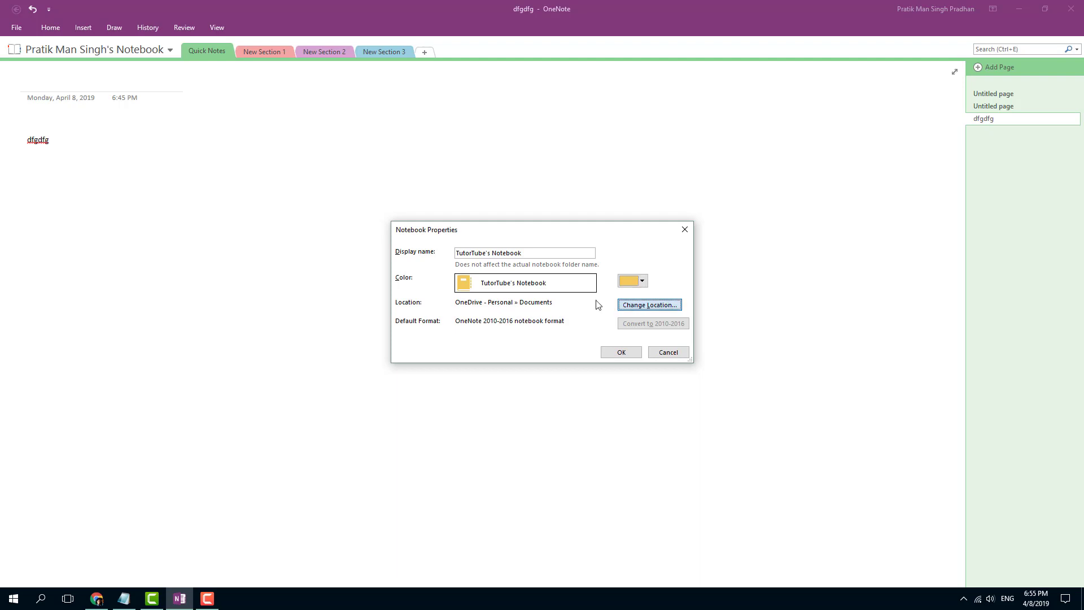
{"action": "left_click", "coordinate": [641, 308]}
- Create a 'NoteBook' folder on the TutorTube (K:) drive in the folder picker
{"action": "left_click", "coordinate": [637, 308]}
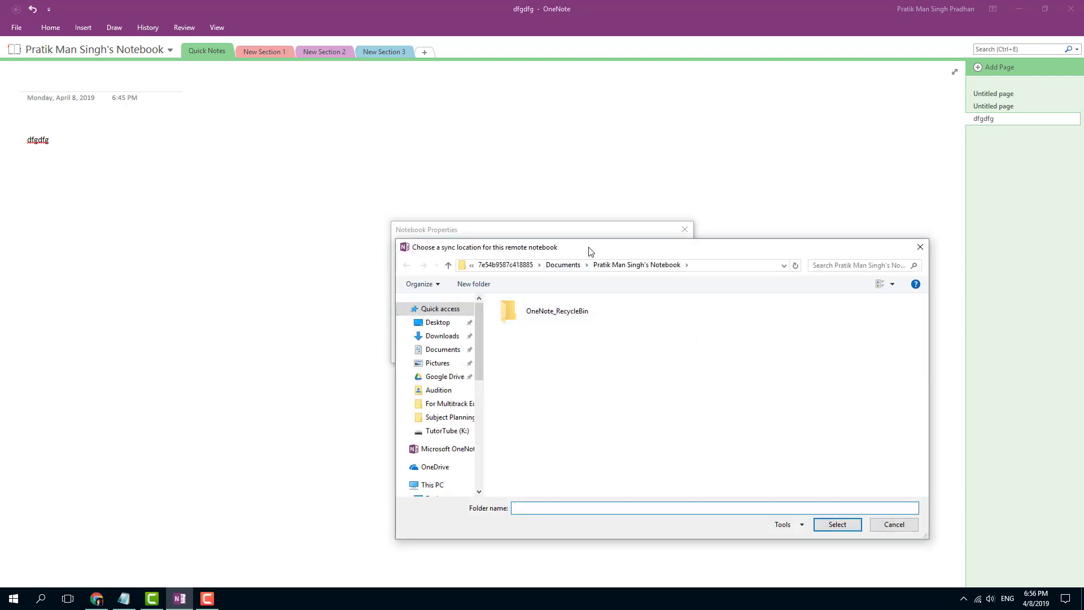
{"action": "left_click_drag", "start_coordinate": [588, 249], "coordinate": [468, 166]}
{"action": "left_click_drag", "start_coordinate": [353, 262], "coordinate": [353, 399]}
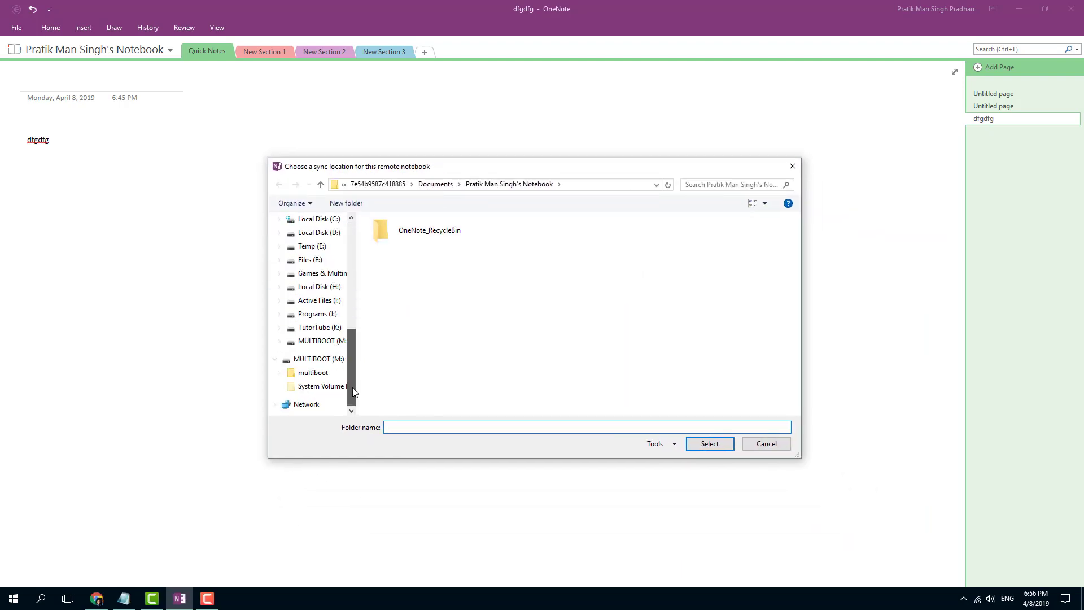
{"action": "left_click", "coordinate": [319, 328]}
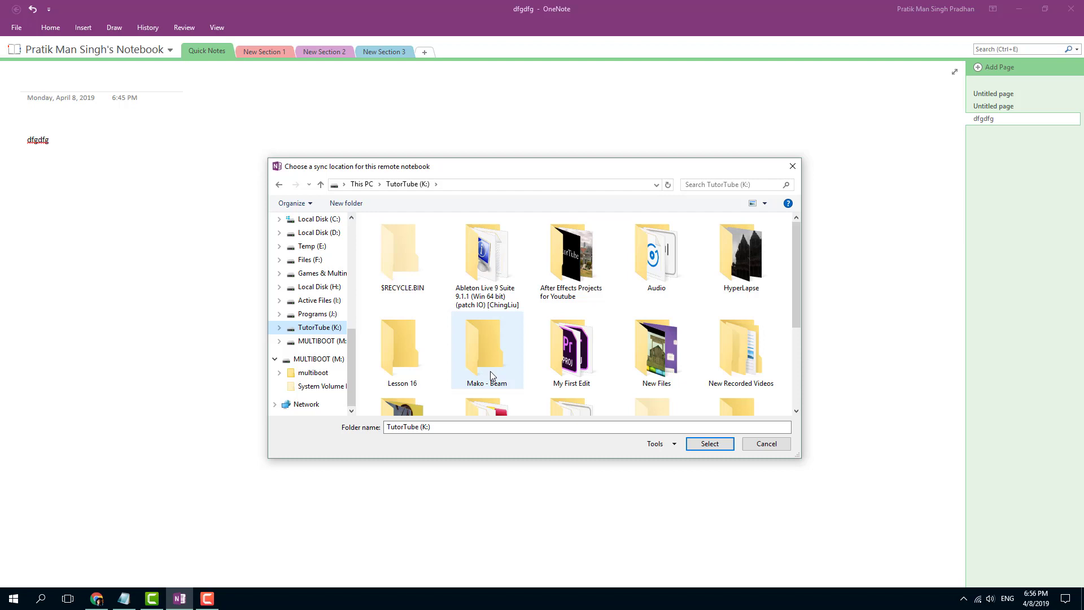
{"action": "scroll", "coordinate": [668, 363], "scroll_direction": "down", "scroll_amount": 3}
{"action": "right_click", "coordinate": [570, 359]}
{"action": "mouse_move", "coordinate": [596, 478]}
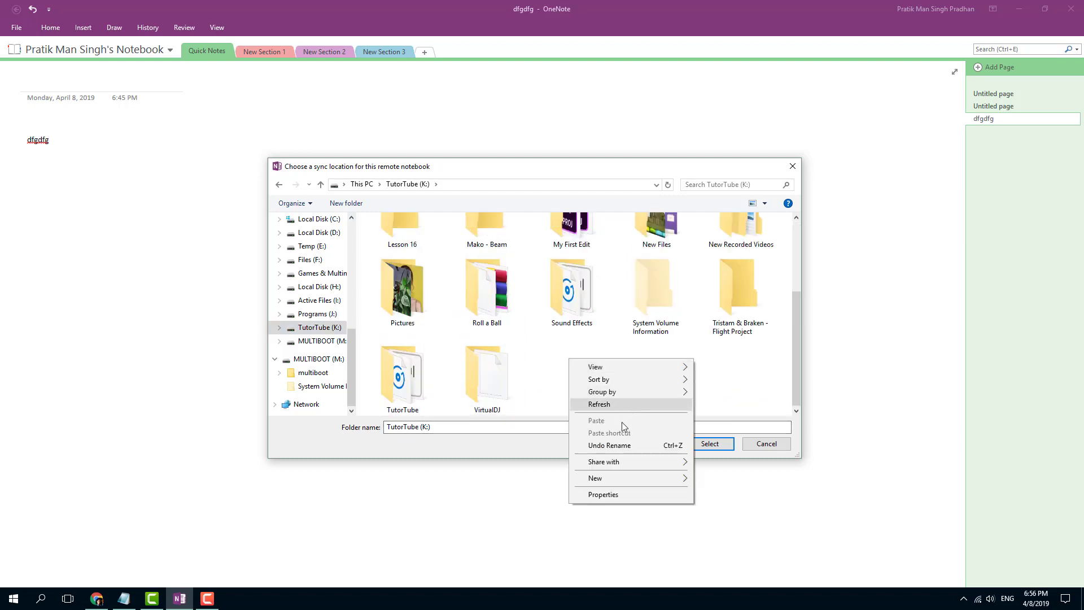
{"action": "left_click", "coordinate": [719, 324]}
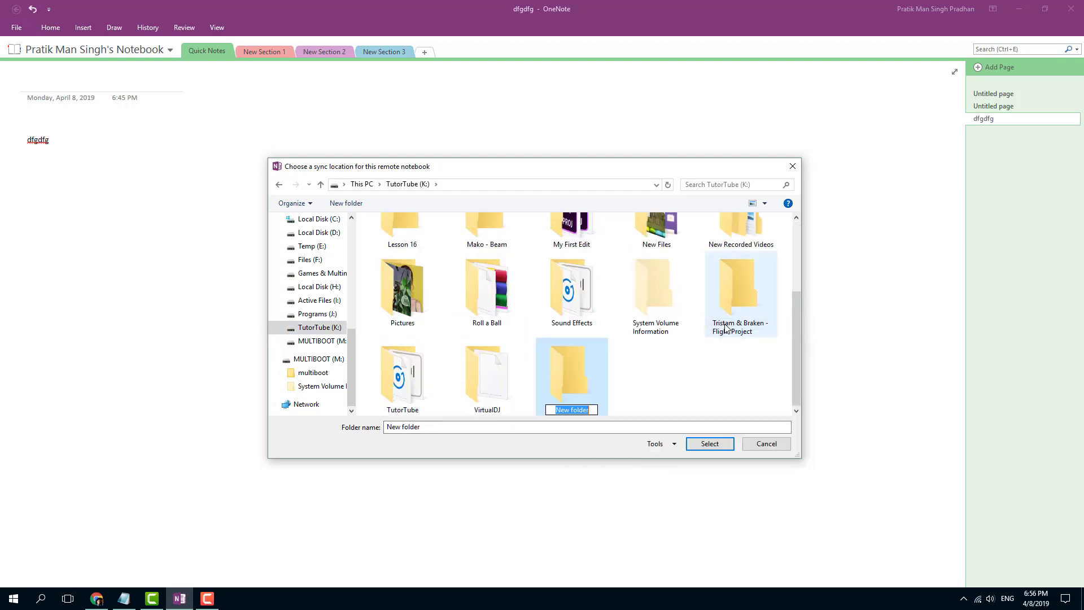
{"action": "type", "text": "NoteBook"}
{"action": "left_click", "coordinate": [583, 365]}
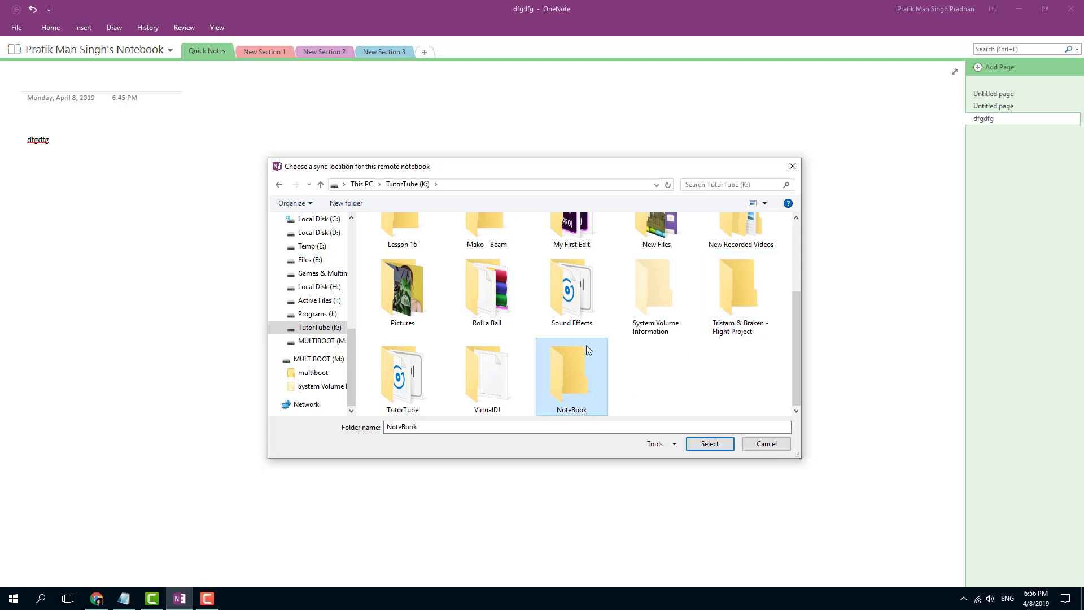
- Select NoteBook as the sync location, accept the warnings and close Notebook Properties
{"action": "left_click", "coordinate": [710, 444]}
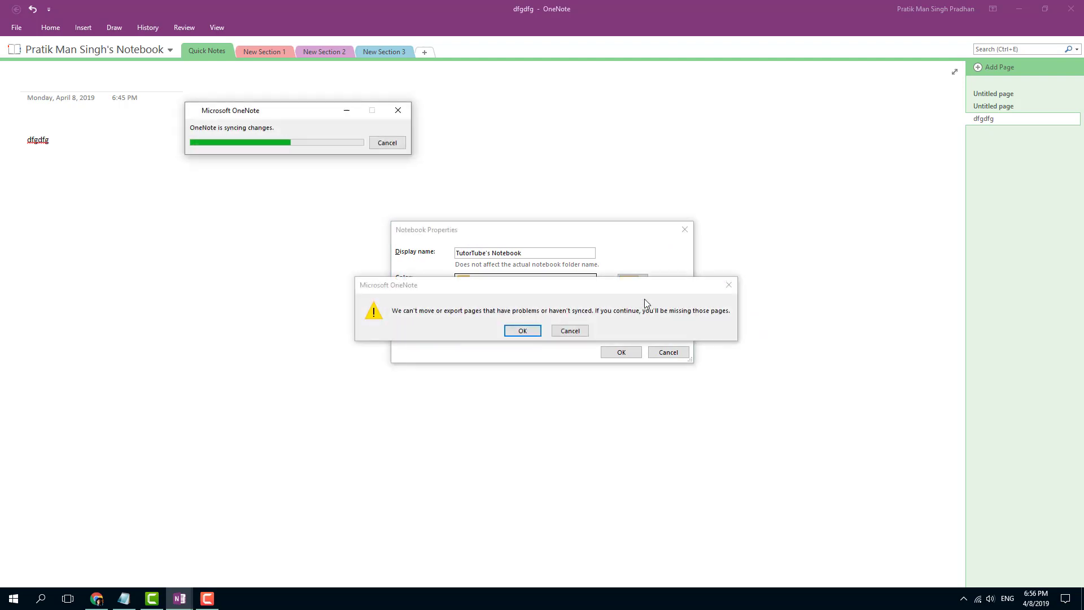
{"action": "left_click", "coordinate": [523, 330]}
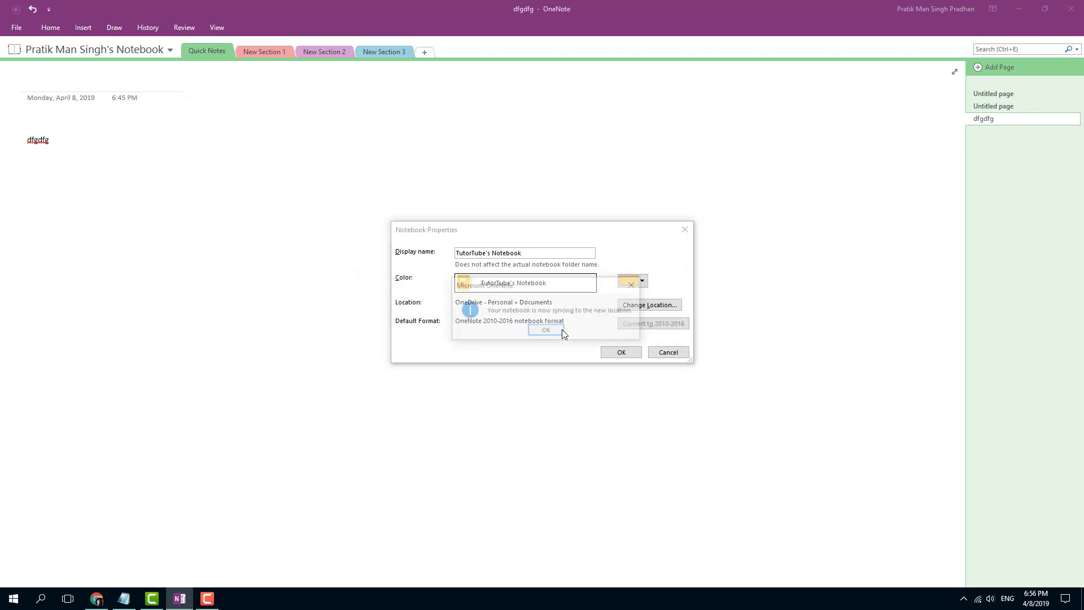
{"action": "left_click", "coordinate": [547, 331]}
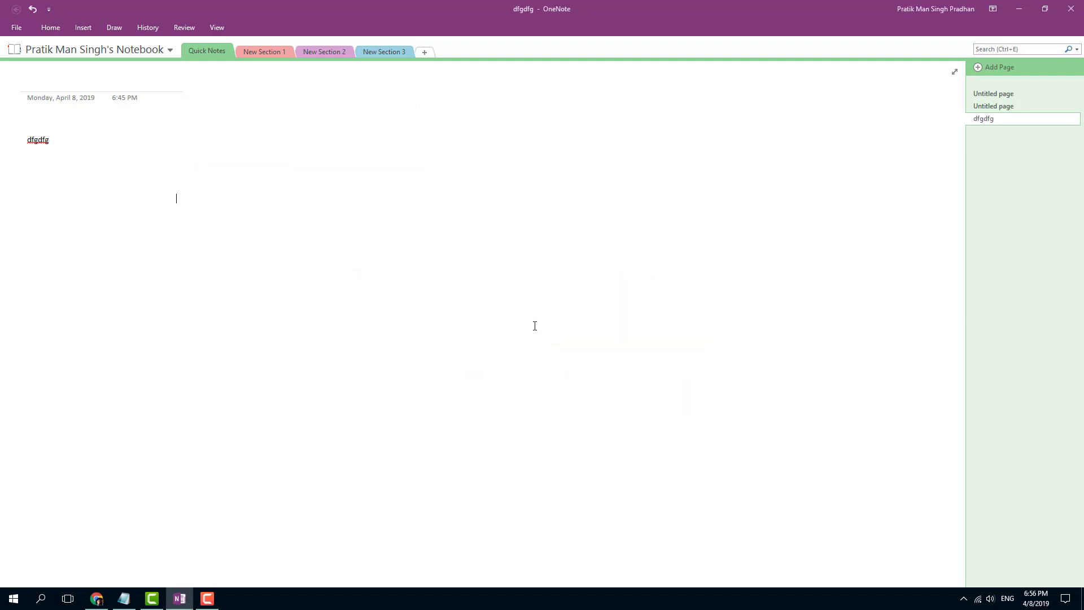
{"action": "left_click", "coordinate": [135, 51]}
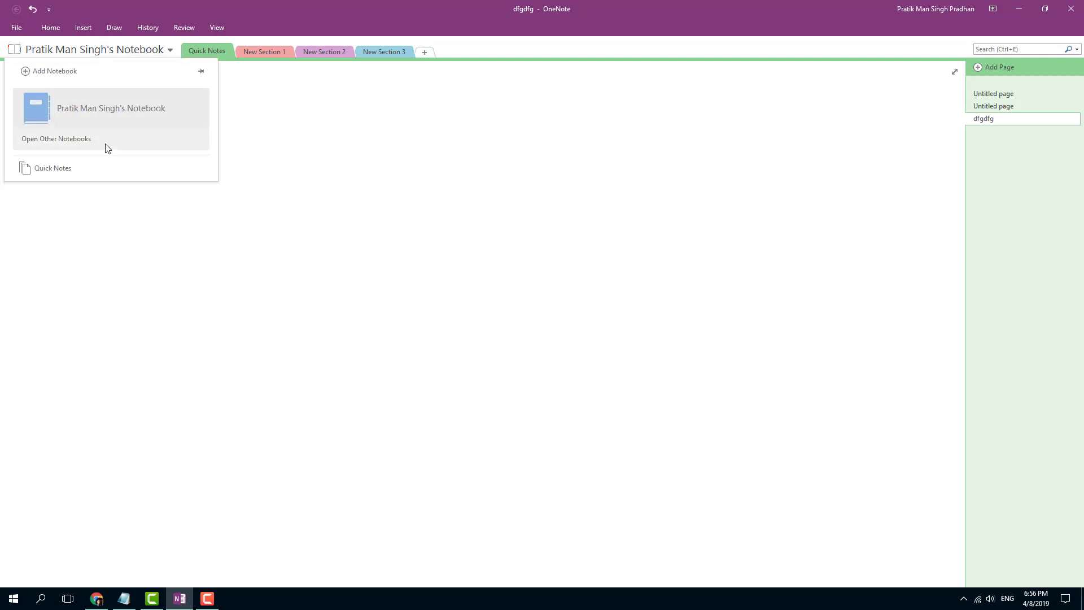
- Close the notebooks list and reopen Notebook Properties via File > Info > Settings
{"action": "left_click", "coordinate": [273, 125]}
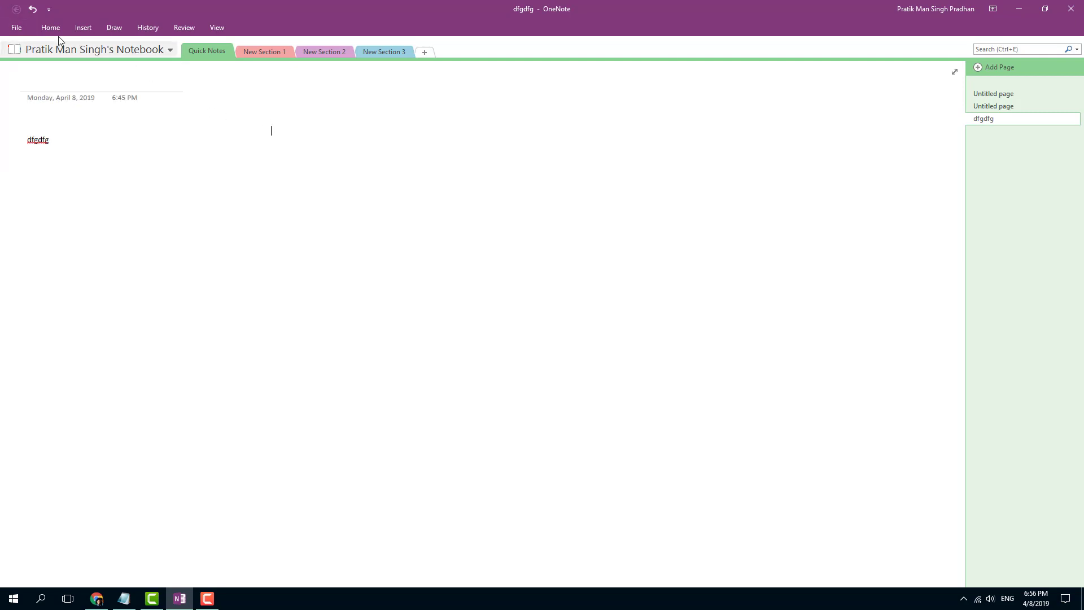
{"action": "left_click", "coordinate": [16, 27]}
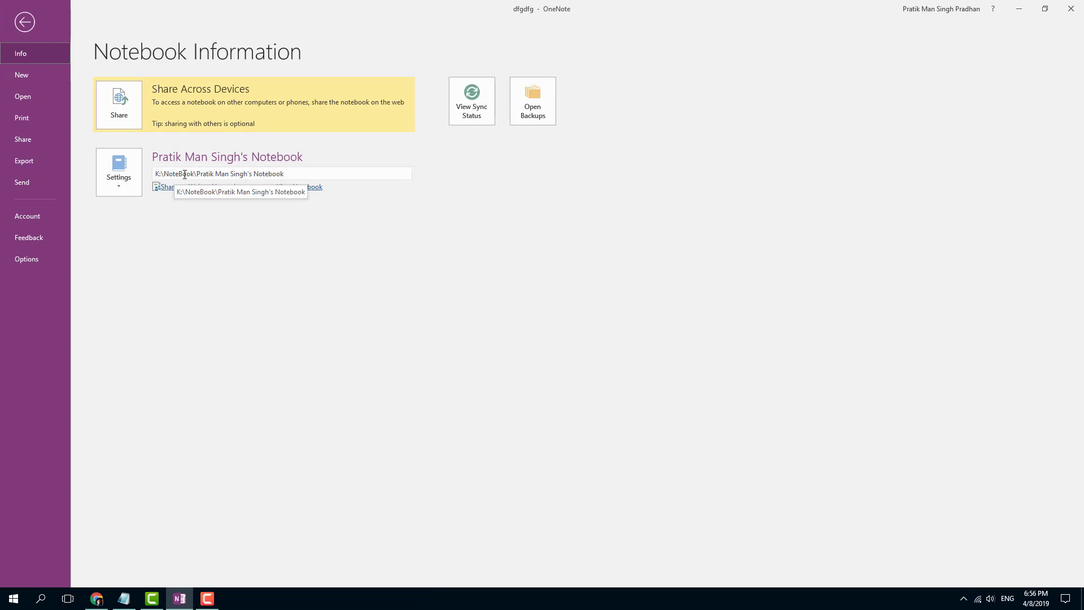
{"action": "left_click", "coordinate": [124, 188]}
{"action": "left_click", "coordinate": [145, 269]}
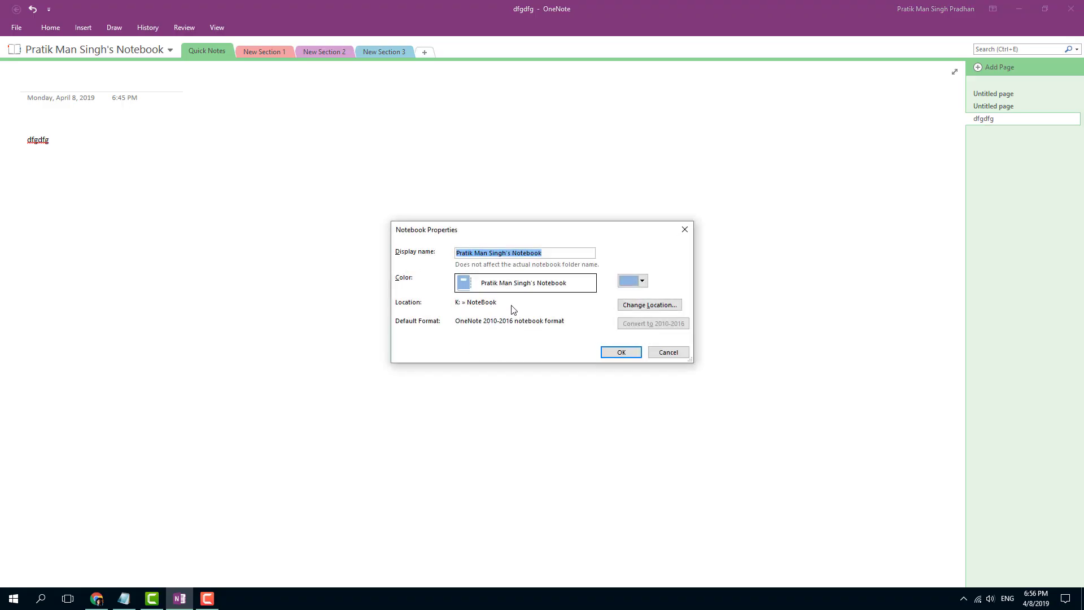
- Change the notebook colour to pink and confirm
{"action": "left_click", "coordinate": [645, 282]}
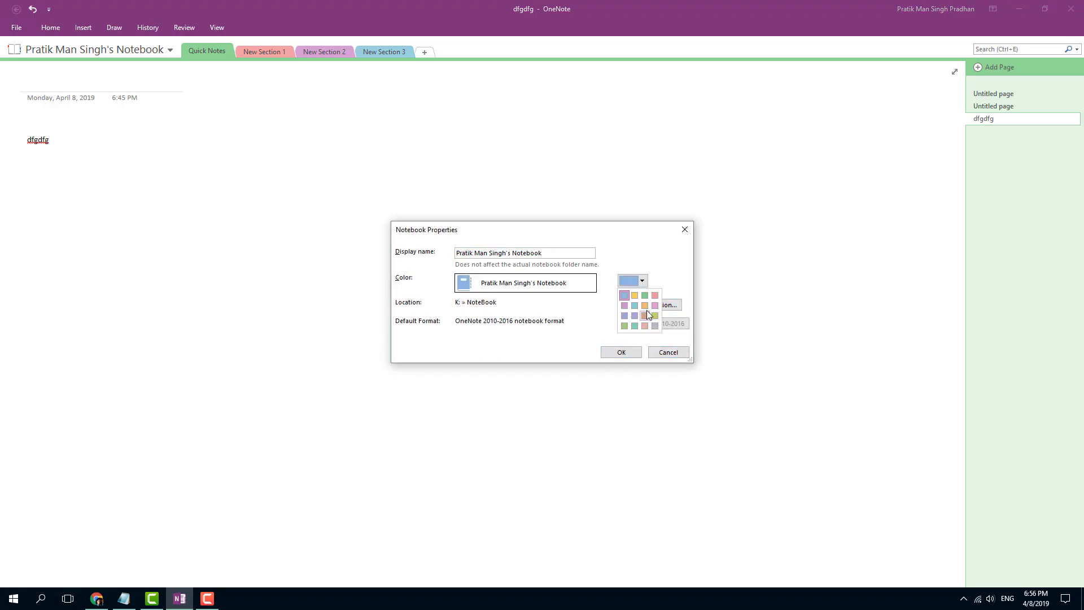
{"action": "left_click", "coordinate": [647, 310]}
{"action": "left_click", "coordinate": [627, 352]}
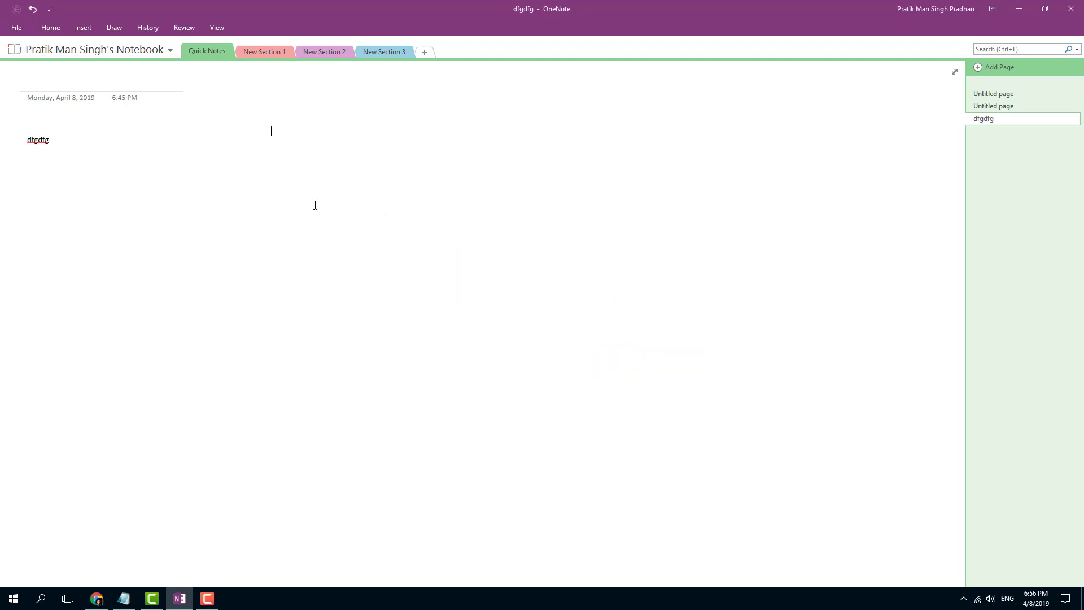
{"action": "left_click", "coordinate": [169, 53]}
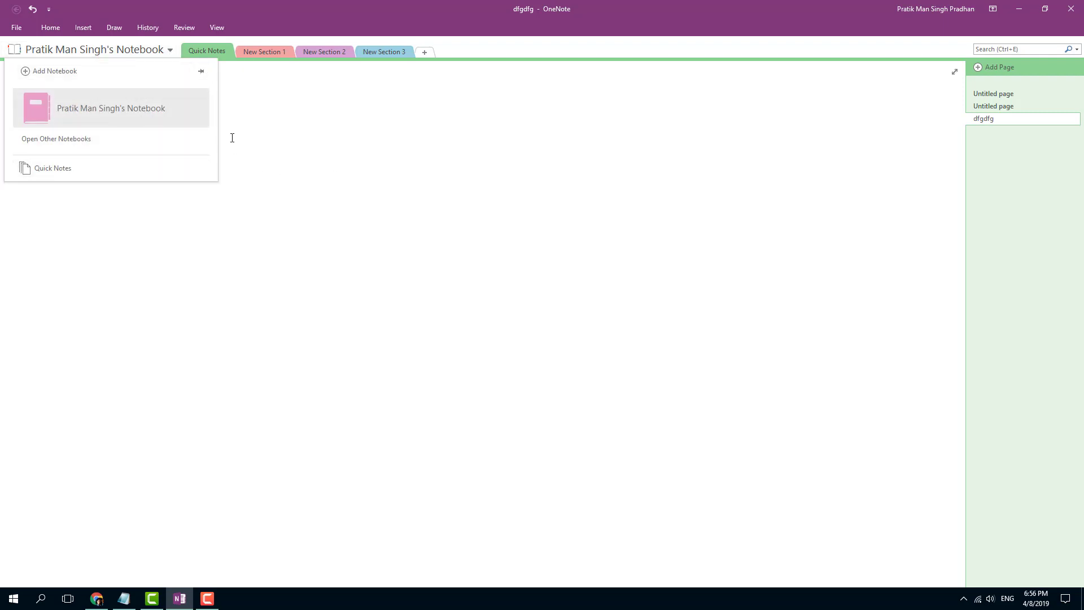
{"action": "left_click", "coordinate": [368, 161]}
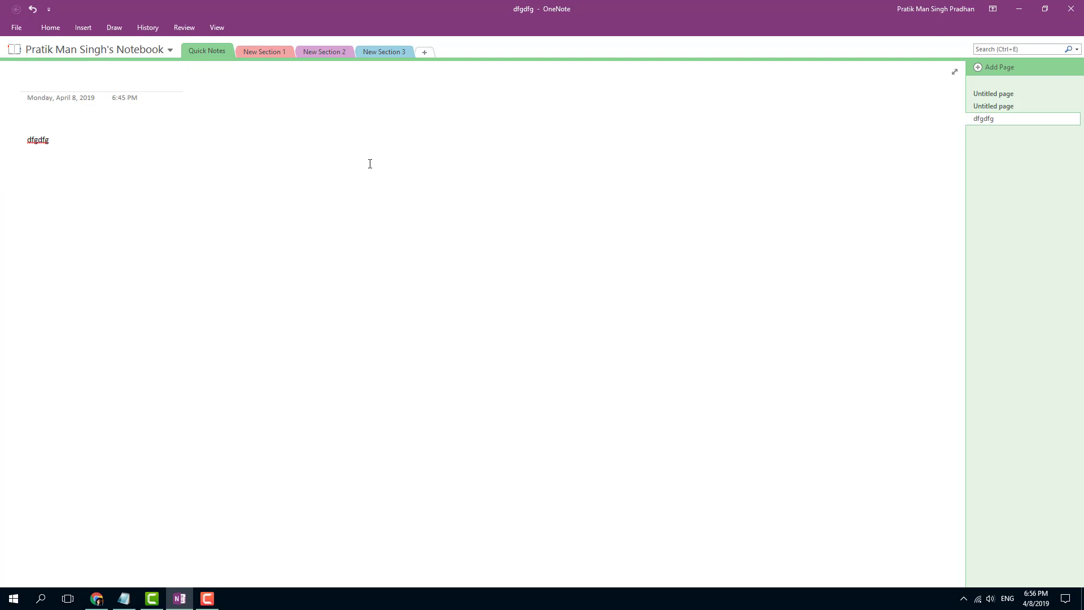